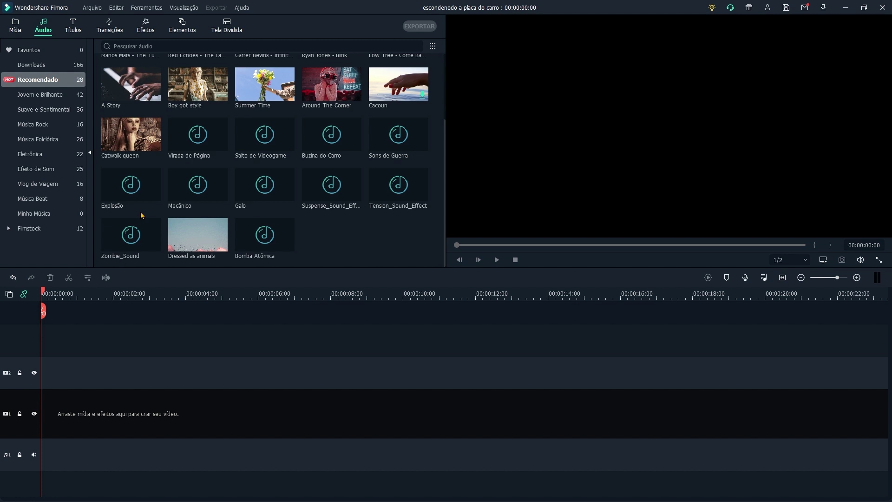
# Step: Place the Street - 38590 clip from the project media at the start of video track 1
pyautogui.click(15, 25)
pyautogui.click(44, 50)
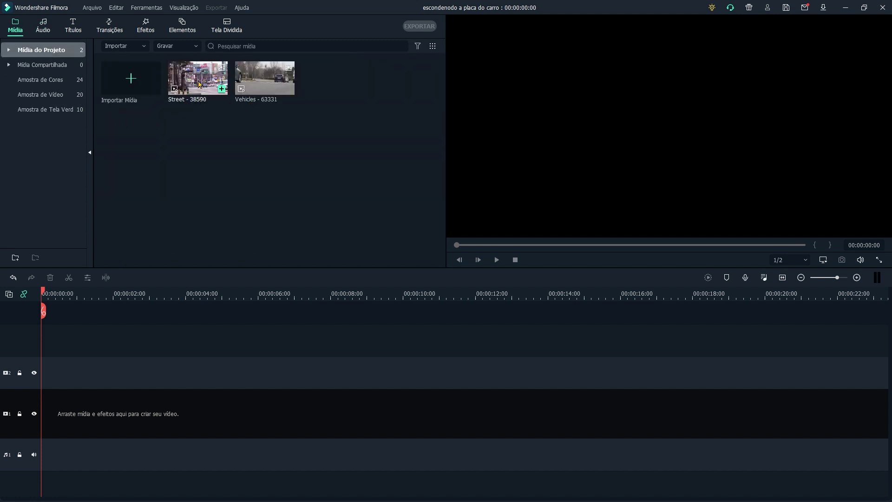
pyautogui.moveTo(199, 81); pyautogui.dragTo(43, 418)
# Step: Split the Street clip at 00:00:11:05 and delete everything after the cut
pyautogui.moveTo(43, 311); pyautogui.dragTo(602, 342)
pyautogui.click(598, 310)
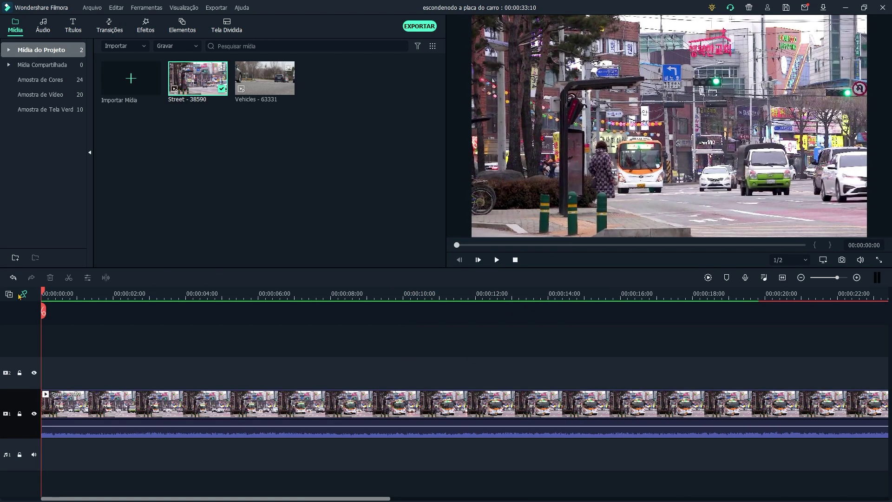
pyautogui.click(446, 339)
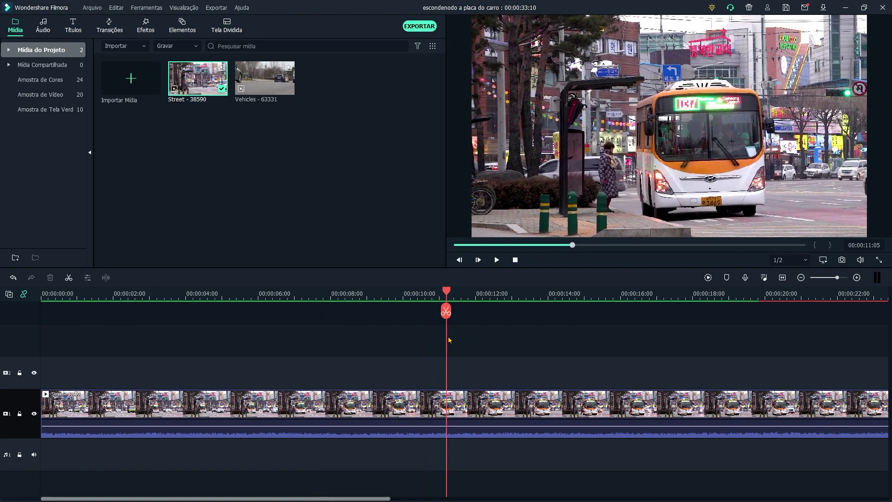
pyautogui.click(446, 311)
pyautogui.press('Delete')
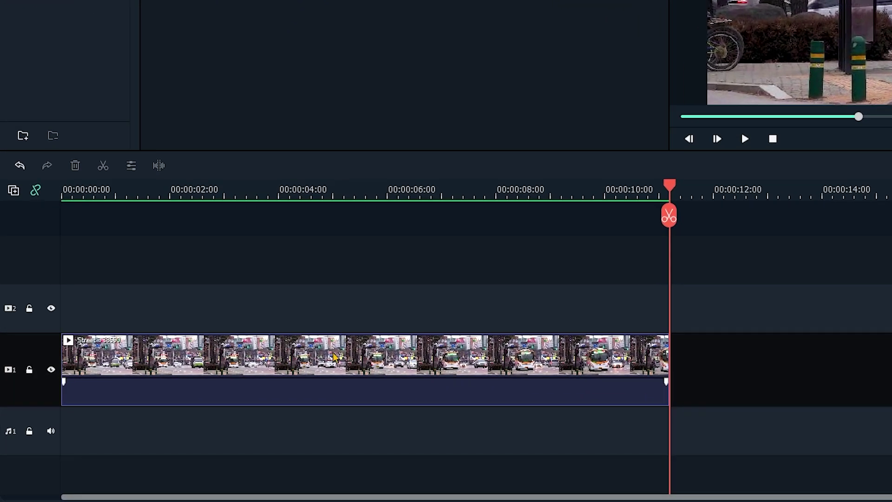
# Step: Enable Motion Tracking on the Street clip and fit the tracking box around the bus's licence plate at 00:00:00:00
pyautogui.click(223, 405)
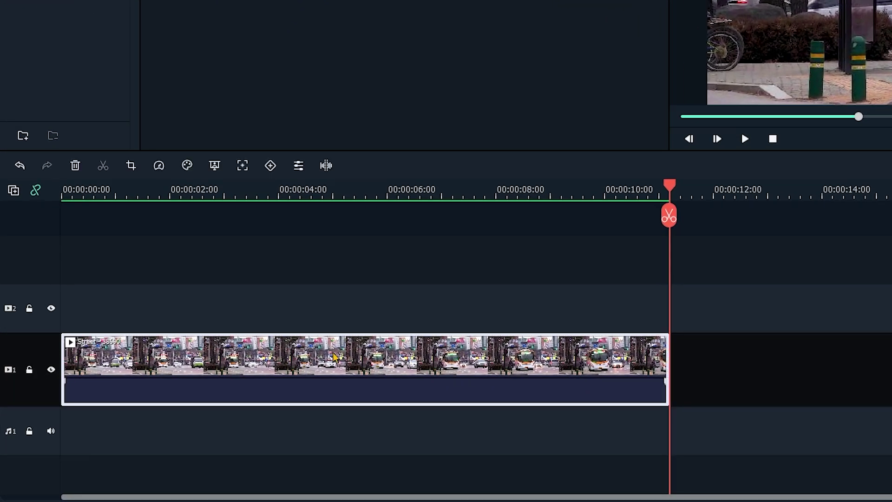
pyautogui.click(242, 166)
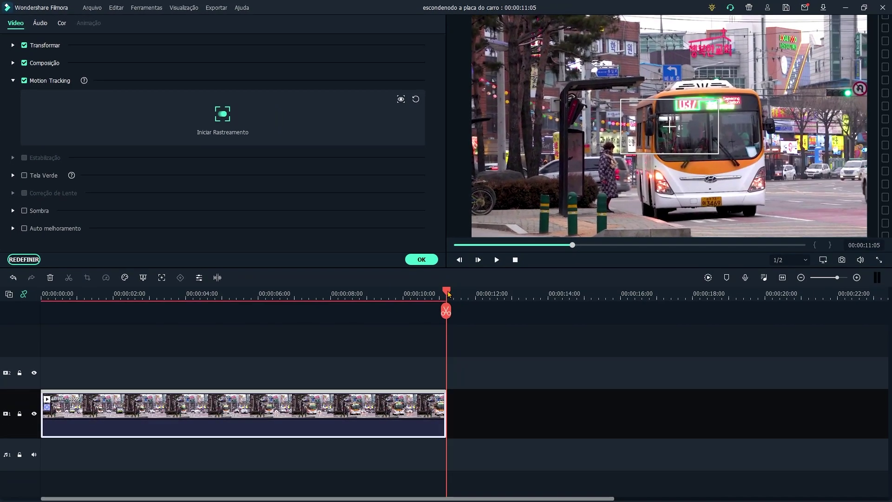
pyautogui.click(636, 441)
pyautogui.moveTo(426, 292); pyautogui.dragTo(44, 293)
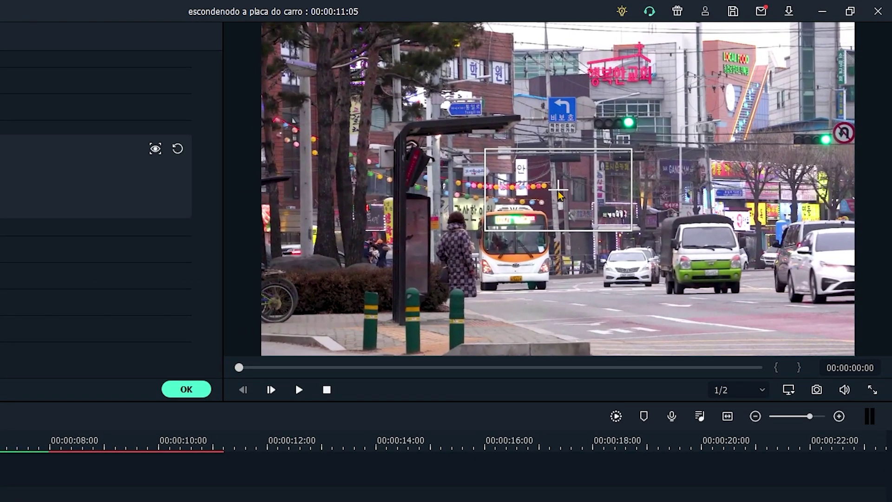
pyautogui.moveTo(559, 195); pyautogui.dragTo(521, 281)
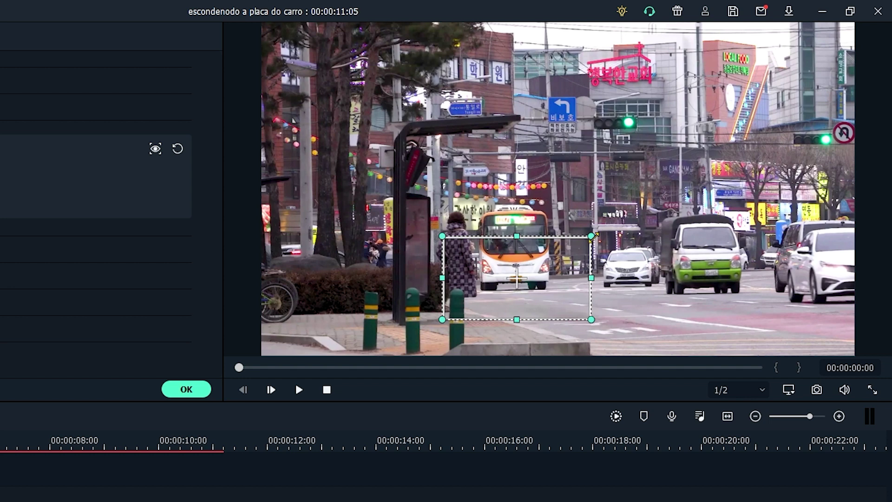
pyautogui.moveTo(592, 235); pyautogui.dragTo(467, 348)
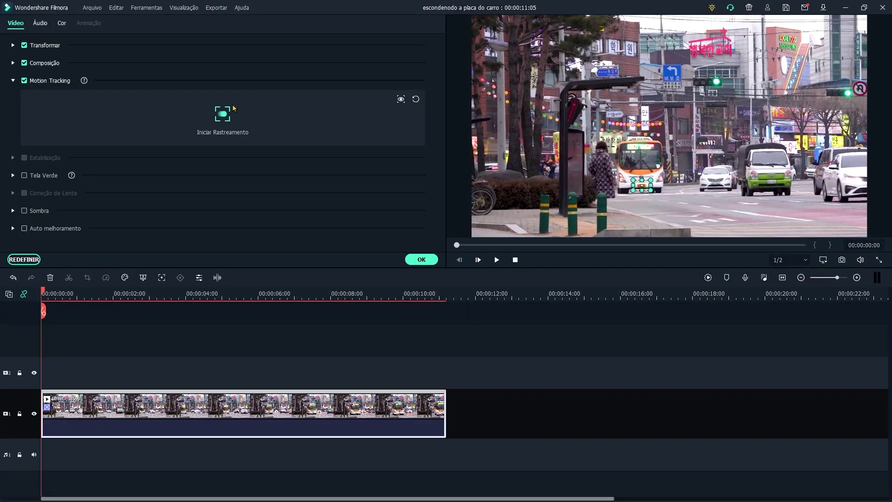
# Step: Run the motion tracking analysis on the bus's licence plate and accept the clip settings
pyautogui.click(223, 113)
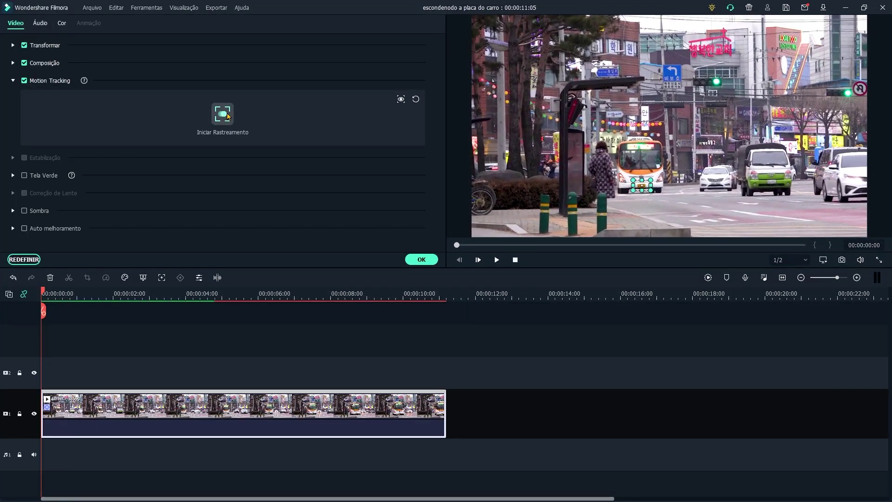
pyautogui.click(228, 116)
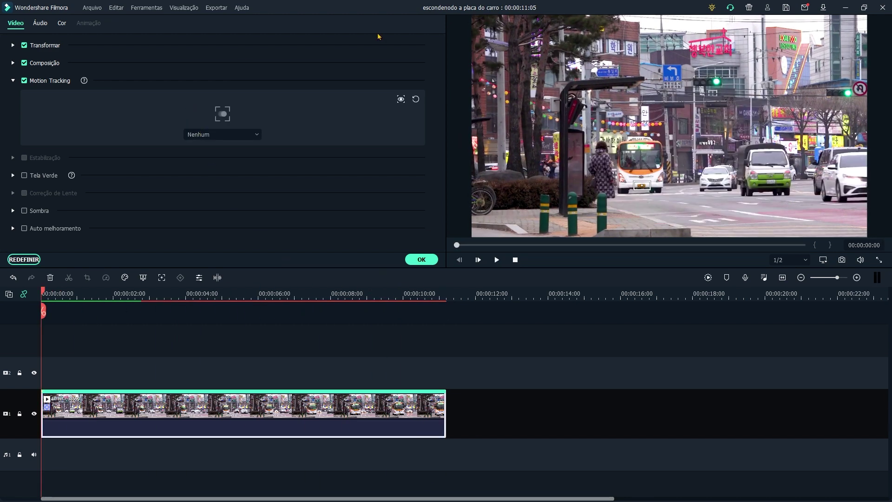
pyautogui.click(421, 260)
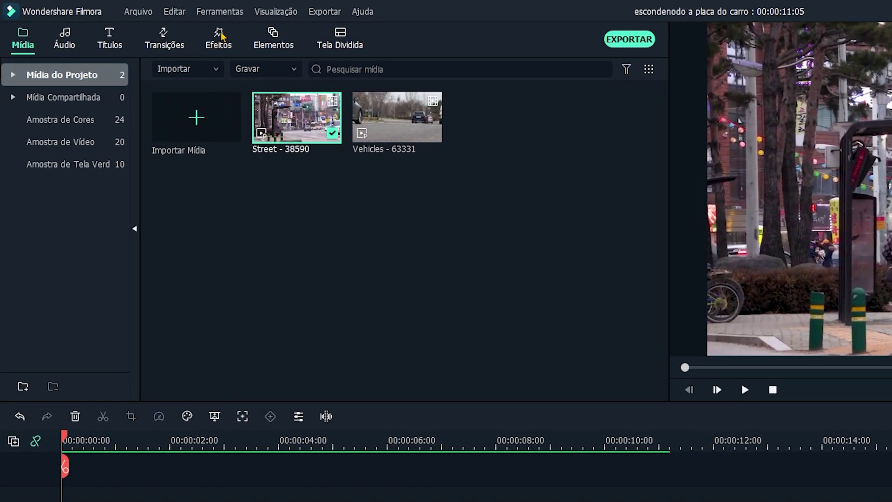
# Step: Add the Mosaico effect from the Utilitário category on video track 2 and extend it to the Street clip's end
pyautogui.click(145, 24)
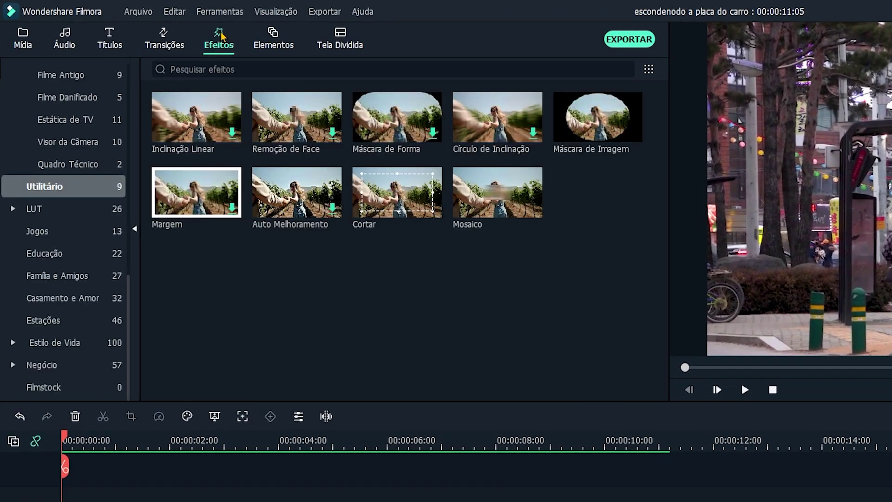
pyautogui.scroll(-10, 131, 214)
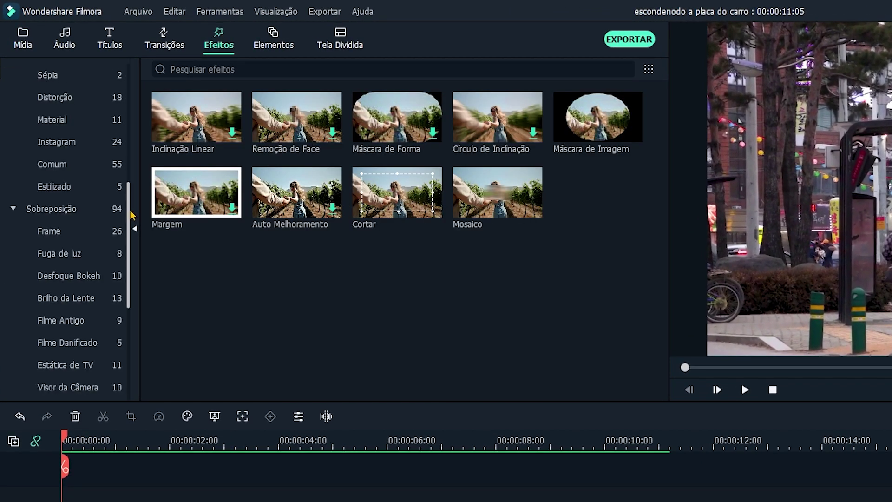
pyautogui.scroll(-6, 132, 215)
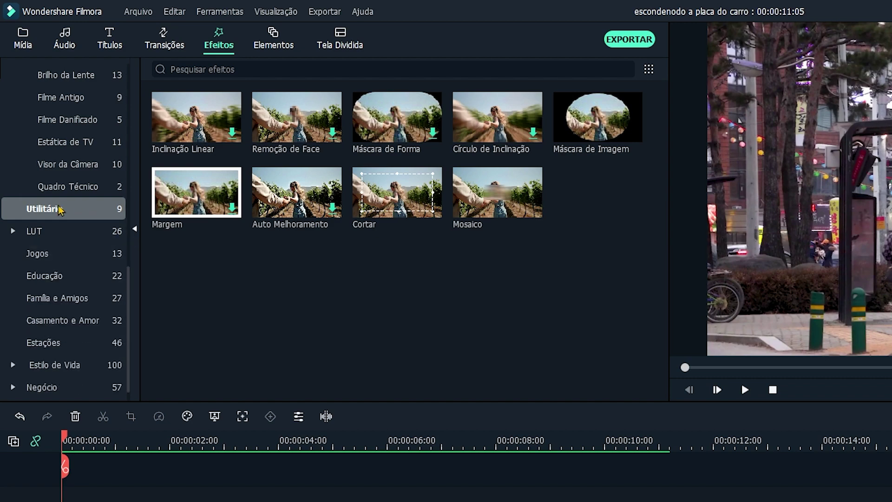
pyautogui.moveTo(492, 202)
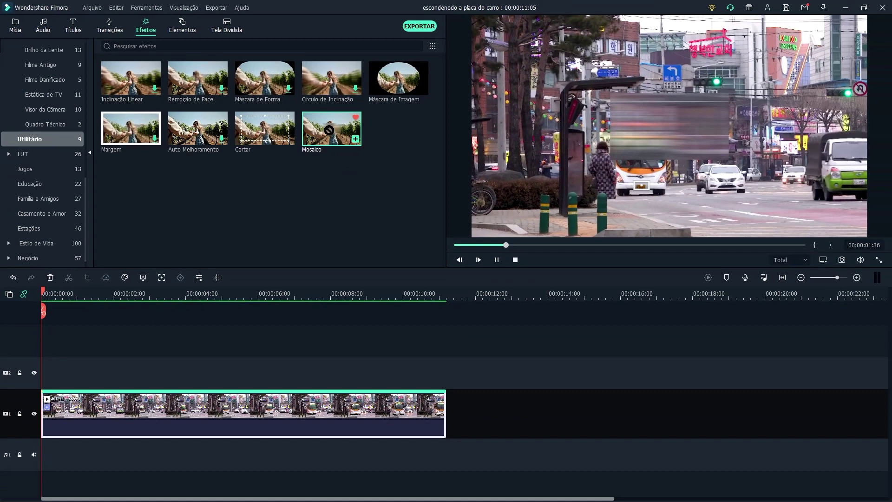
pyautogui.moveTo(497, 200); pyautogui.dragTo(52, 380)
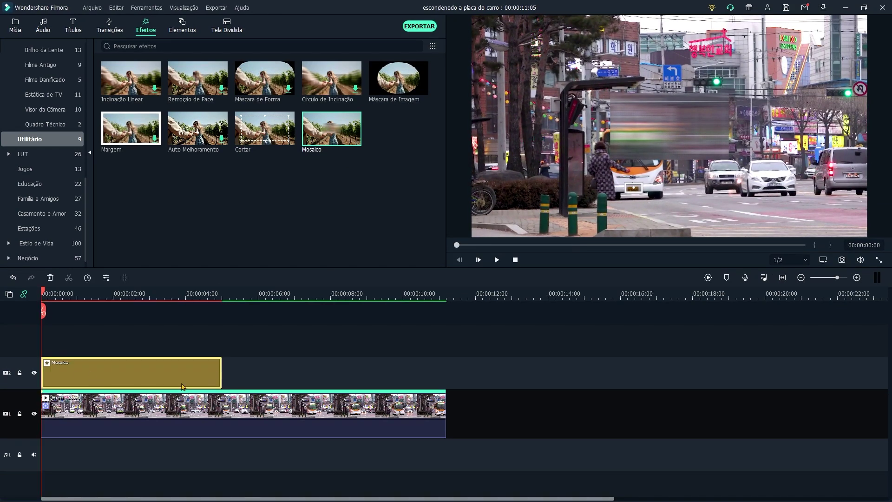
pyautogui.moveTo(222, 374); pyautogui.dragTo(447, 378)
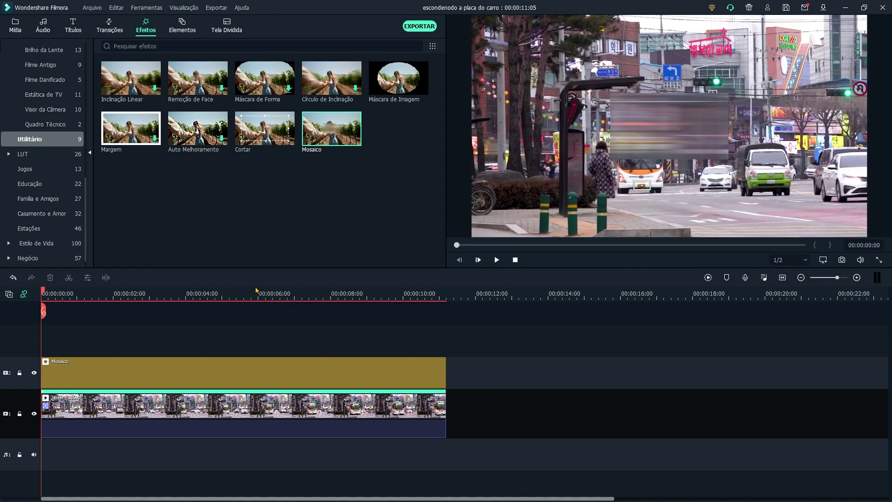
# Step: Attach the Mosaico effect to the Street clip's motion tracking
pyautogui.scroll(3, 325, 402)
pyautogui.click(325, 402)
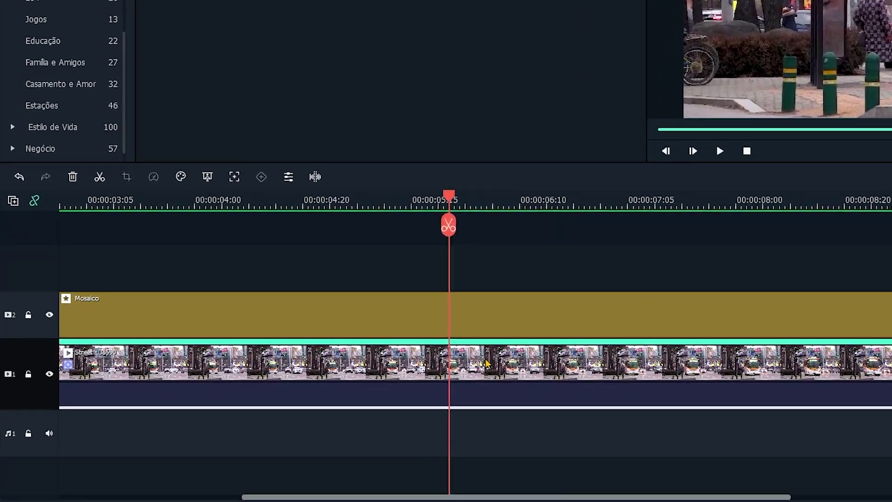
pyautogui.click(241, 171)
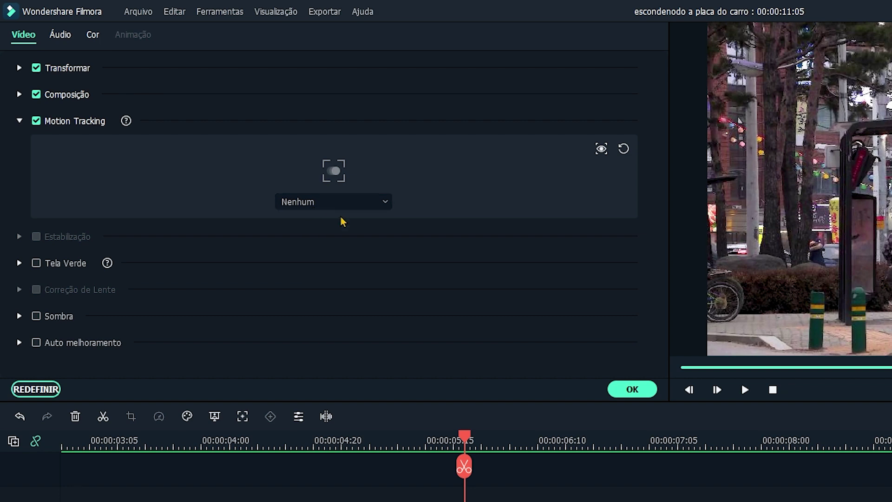
pyautogui.click(365, 202)
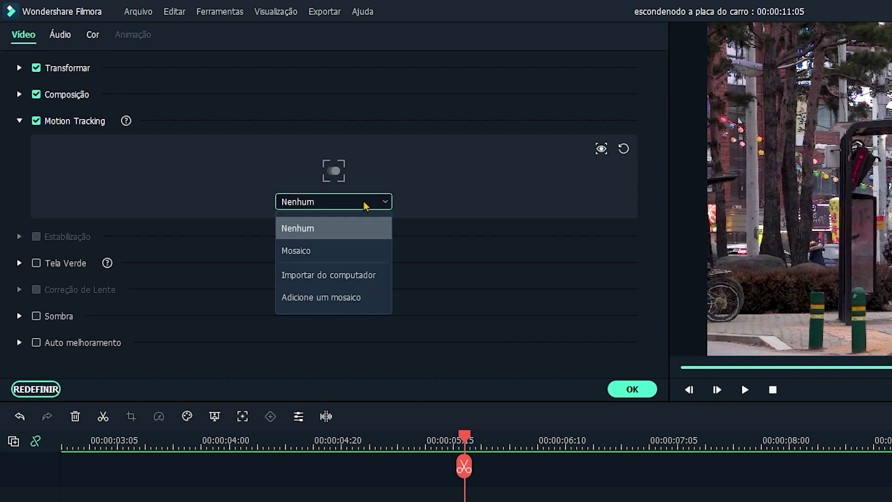
pyautogui.click(305, 251)
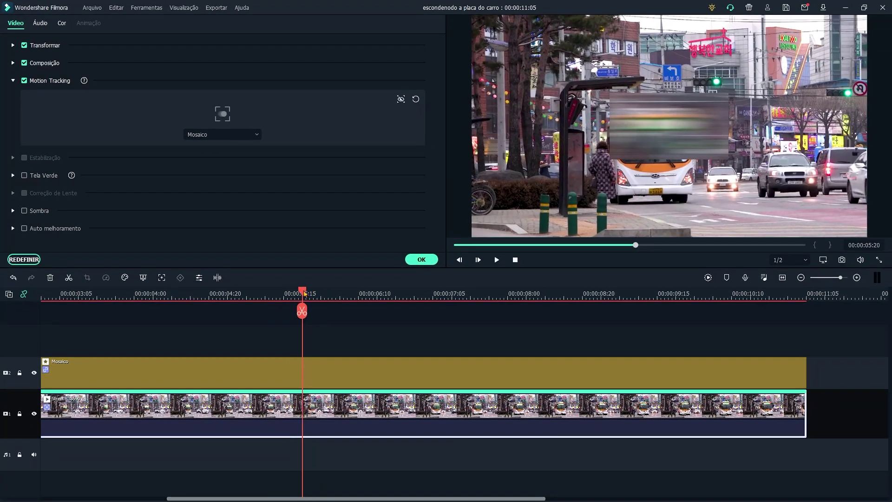
# Step: At 00:00:11:04, shrink the mosaic area and place it over the bus's licence plate
pyautogui.moveTo(304, 293); pyautogui.dragTo(803, 336)
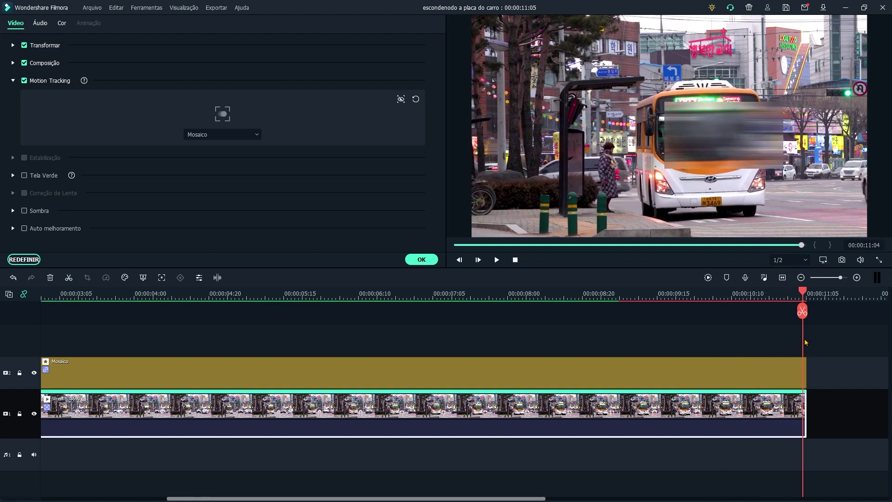
pyautogui.click(717, 124)
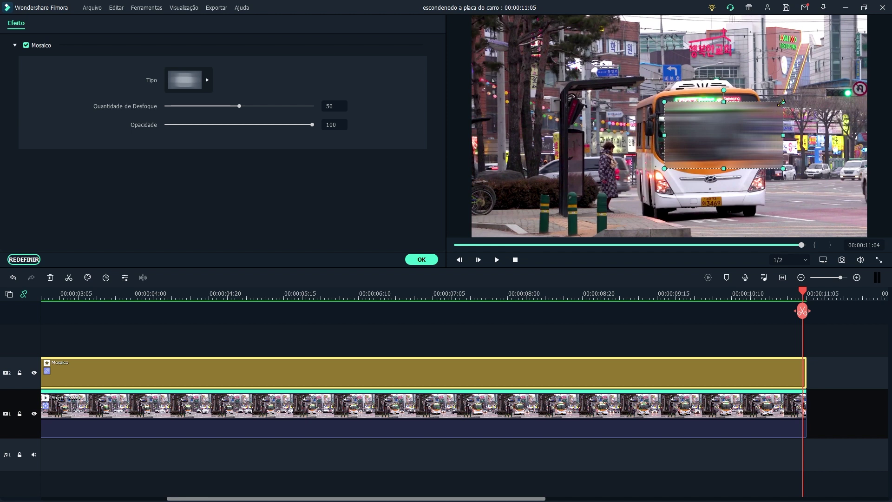
pyautogui.moveTo(782, 103); pyautogui.dragTo(727, 194)
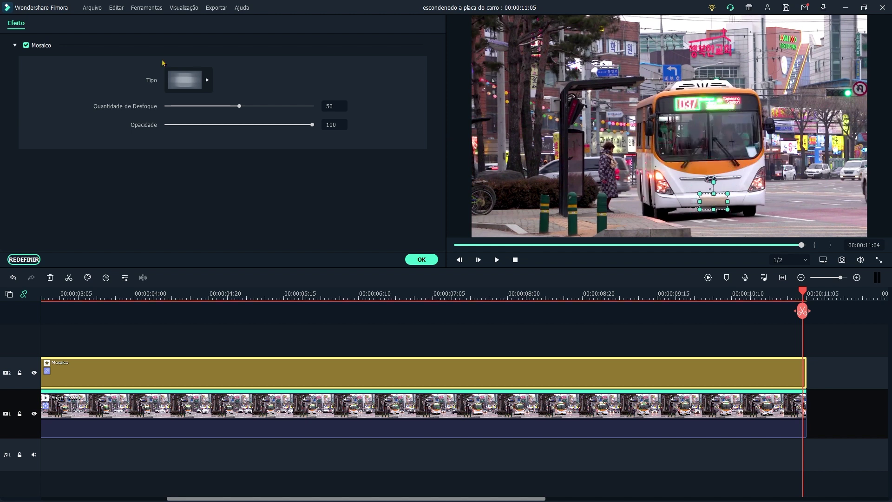
# Step: Set the mosaic's blur amount to 8
pyautogui.moveTo(223, 109); pyautogui.dragTo(190, 109)
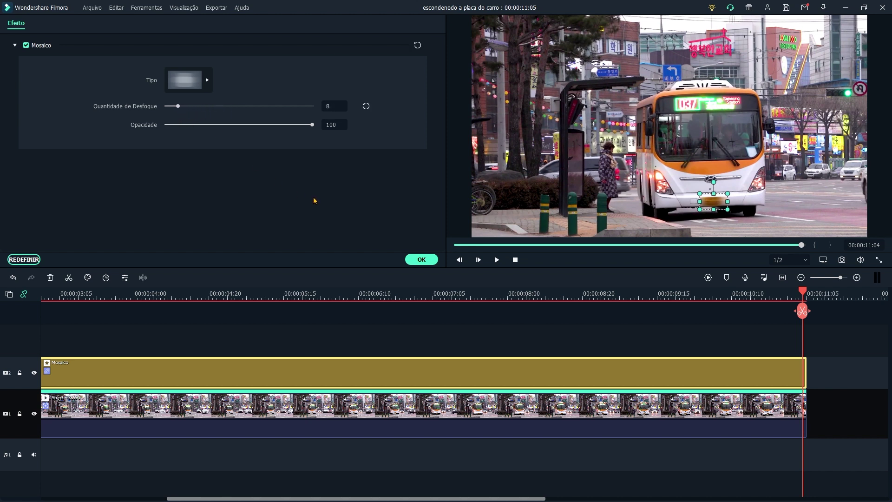
pyautogui.moveTo(181, 108); pyautogui.dragTo(239, 110)
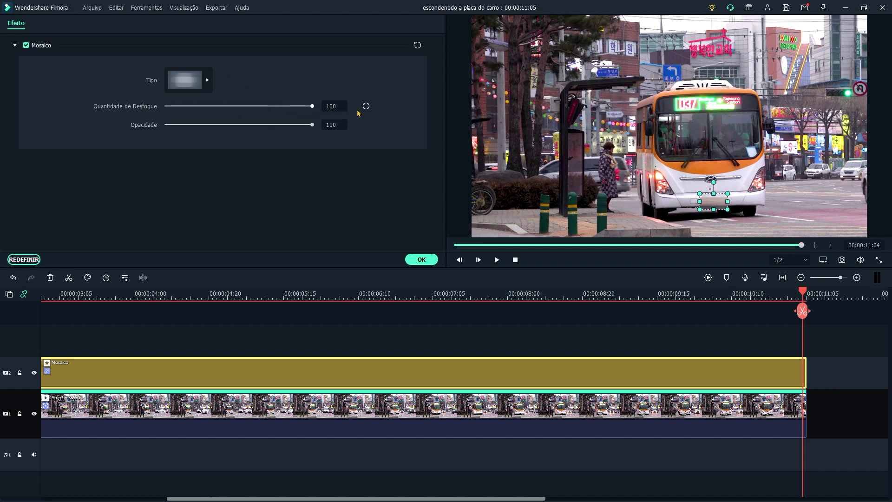
pyautogui.moveTo(313, 108); pyautogui.dragTo(165, 120)
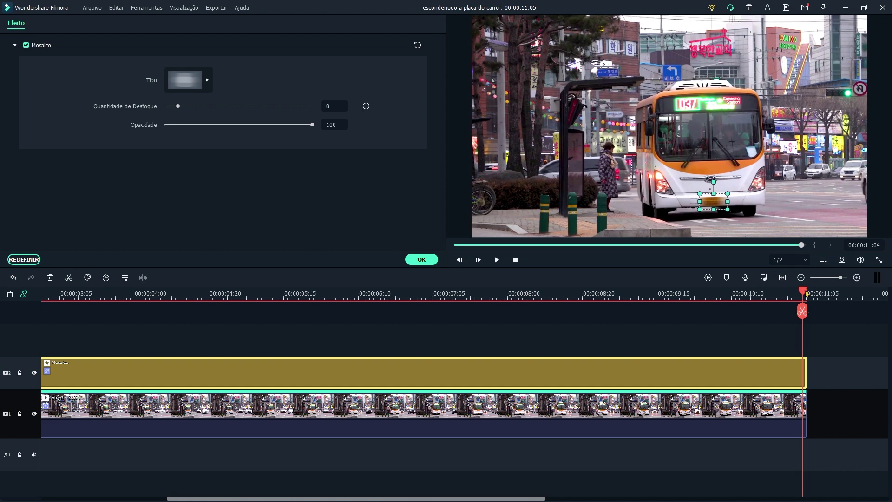
# Step: Play the whole clip from the start to check the mosaic over the moving bus's licence plate
pyautogui.moveTo(806, 294); pyautogui.dragTo(1, 343)
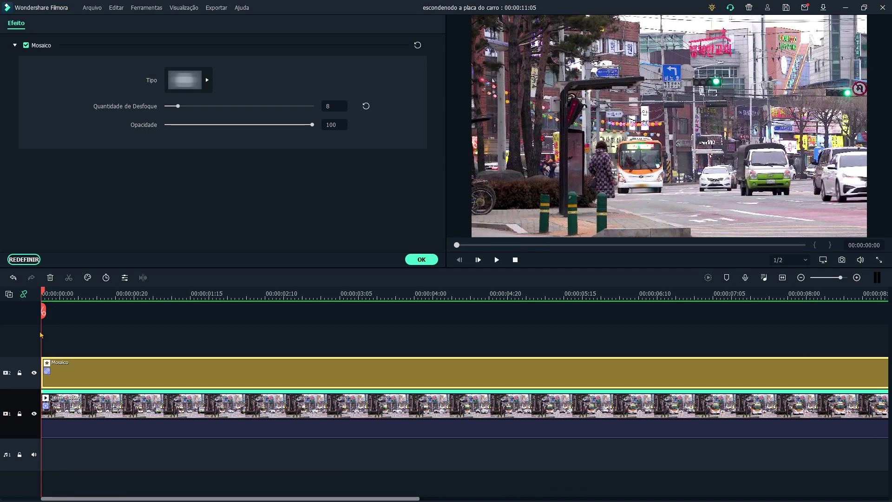
pyautogui.click(783, 278)
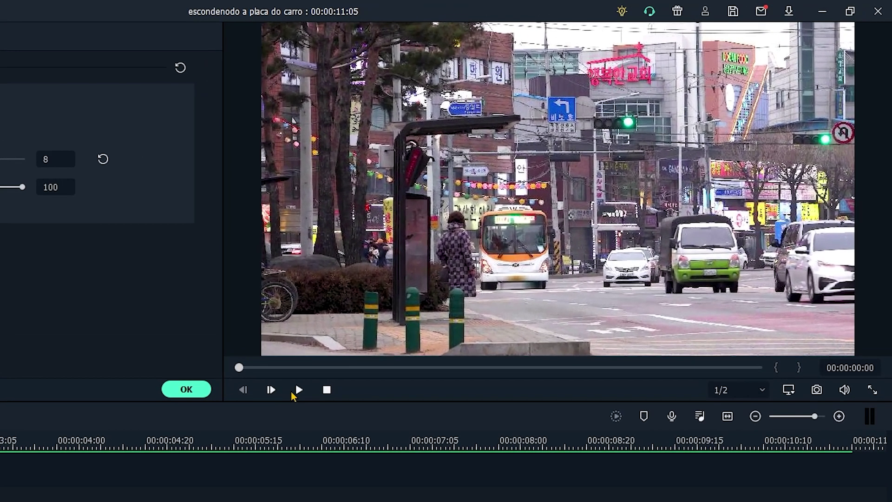
pyautogui.click(496, 260)
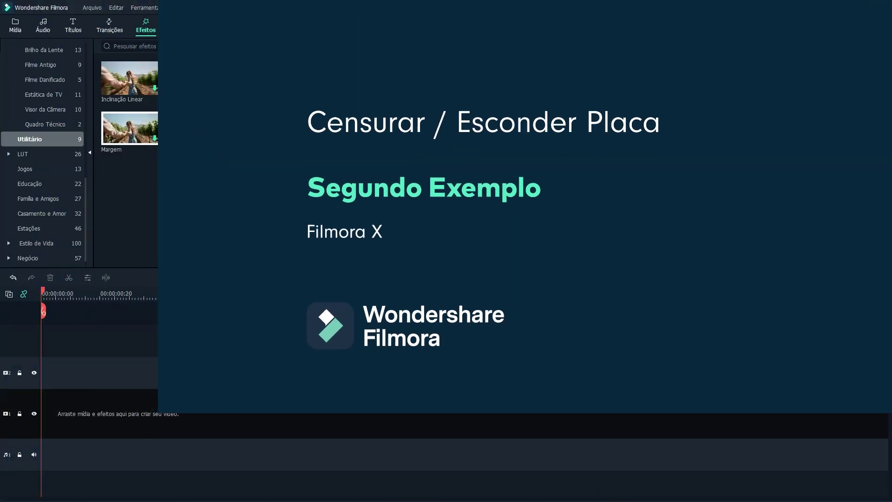
# Step: Place the Vehicles - 63331 clip from the project media at the start of the empty video track 1
pyautogui.click(15, 27)
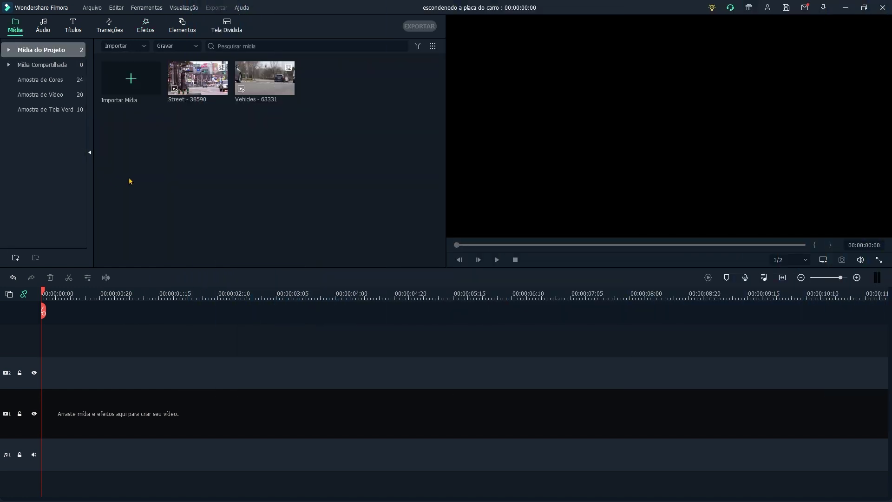
pyautogui.moveTo(255, 86); pyautogui.dragTo(46, 429)
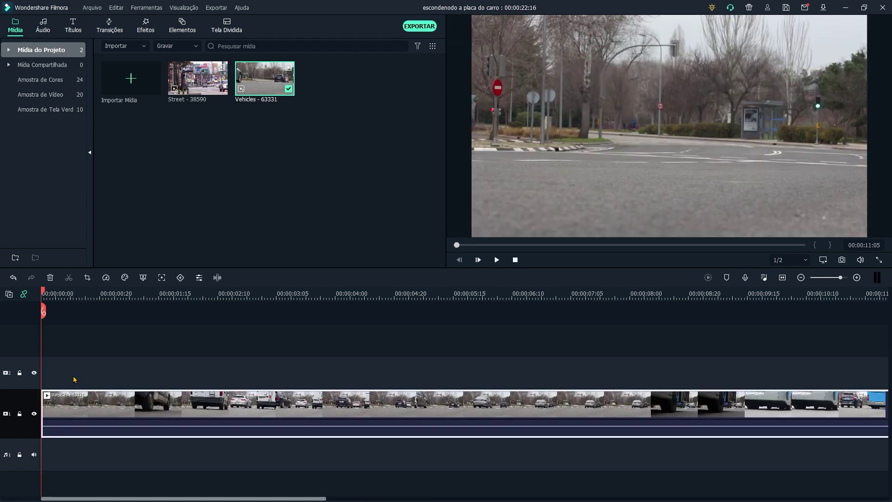
# Step: Split the Vehicles - 63331 clip at 00:00:05:00 and delete the part after the cut
pyautogui.click(84, 297)
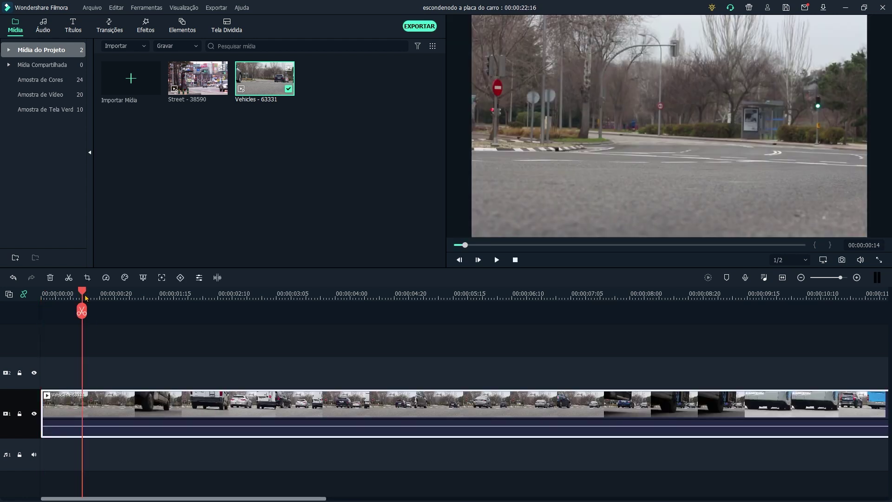
pyautogui.moveTo(85, 298); pyautogui.dragTo(412, 368)
pyautogui.moveTo(408, 330)
pyautogui.mouseDown()
pyautogui.moveTo(379, 291)
pyautogui.moveTo(415, 297)
pyautogui.moveTo(389, 305)
pyautogui.moveTo(413, 316)
pyautogui.mouseUp()
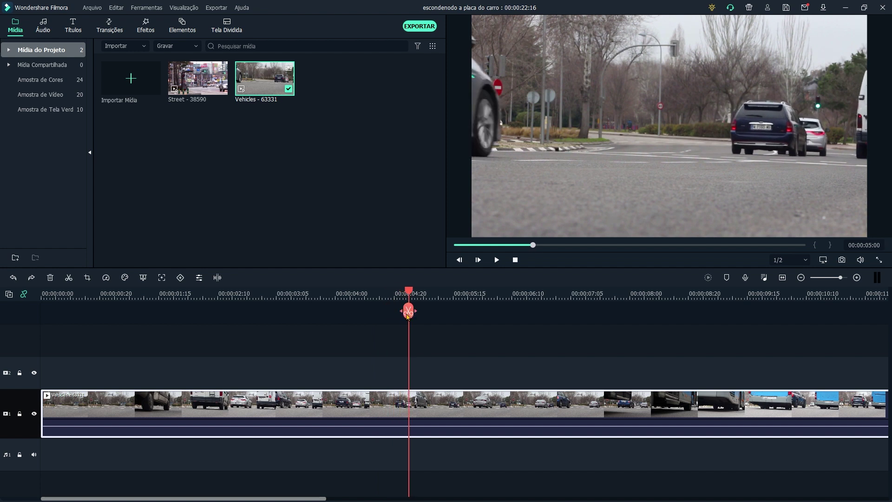
pyautogui.click(408, 311)
pyautogui.click(545, 407)
pyautogui.moveTo(539, 402); pyautogui.dragTo(540, 402)
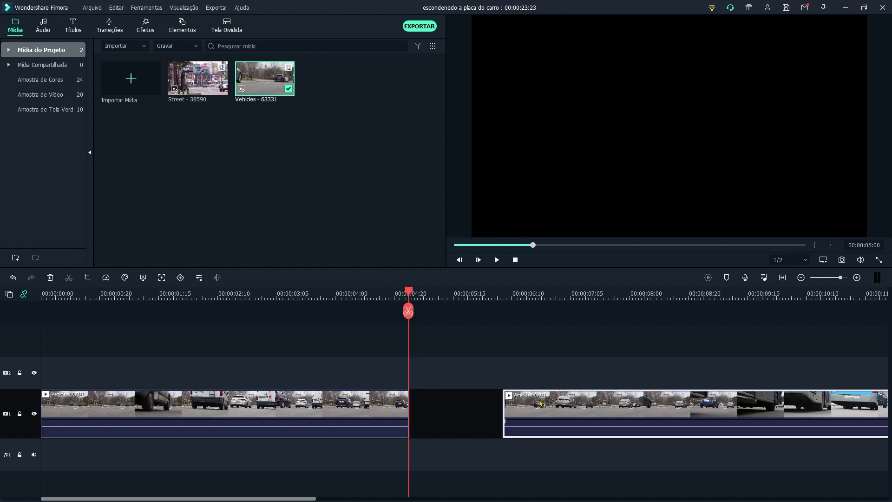
pyautogui.press('Delete')
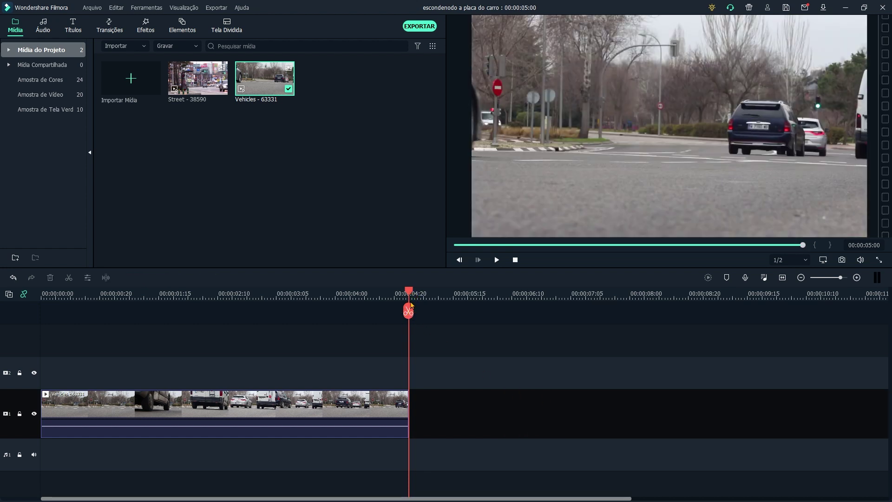
# Step: Split the clip at 00:00:01:18, delete the part before the cut and close the gap at the timeline's start
pyautogui.moveTo(410, 304); pyautogui.dragTo(187, 305)
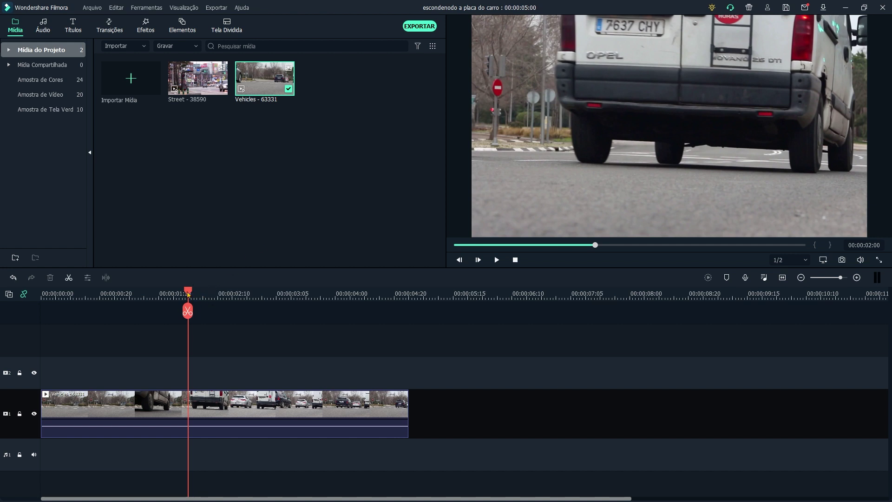
pyautogui.moveTo(187, 293); pyautogui.dragTo(202, 306)
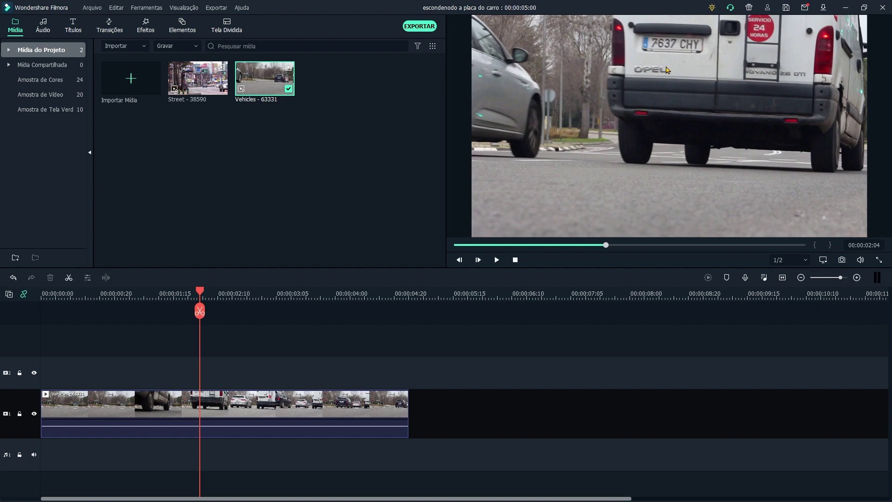
pyautogui.moveTo(202, 292); pyautogui.dragTo(415, 329)
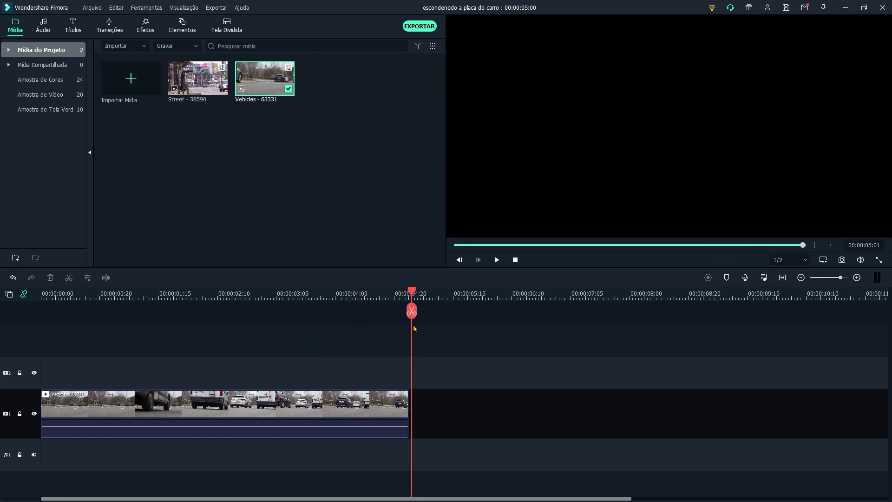
pyautogui.moveTo(413, 295); pyautogui.dragTo(170, 367)
pyautogui.click(120, 413)
pyautogui.hotkey('ctrl', 'b')
pyautogui.press('Delete')
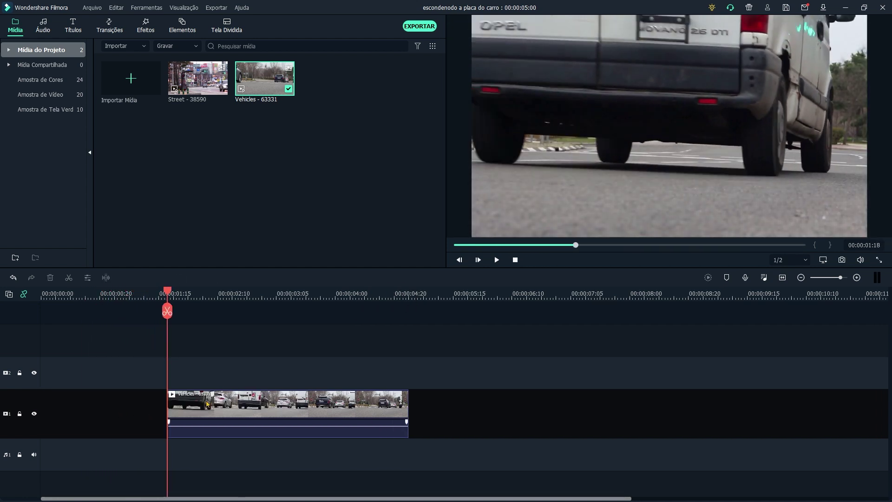
pyautogui.click(124, 414)
pyautogui.press('Delete')
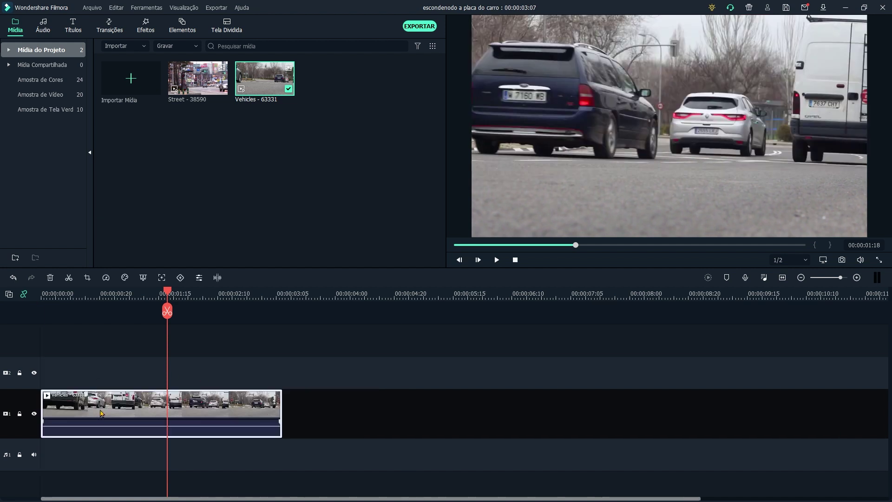
# Step: Enable Motion Tracking for the clip and track the OPEL lettering on the white van from the first frame
pyautogui.moveTo(170, 295)
pyautogui.mouseDown()
pyautogui.moveTo(44, 296)
pyautogui.moveTo(183, 297)
pyautogui.mouseUp()
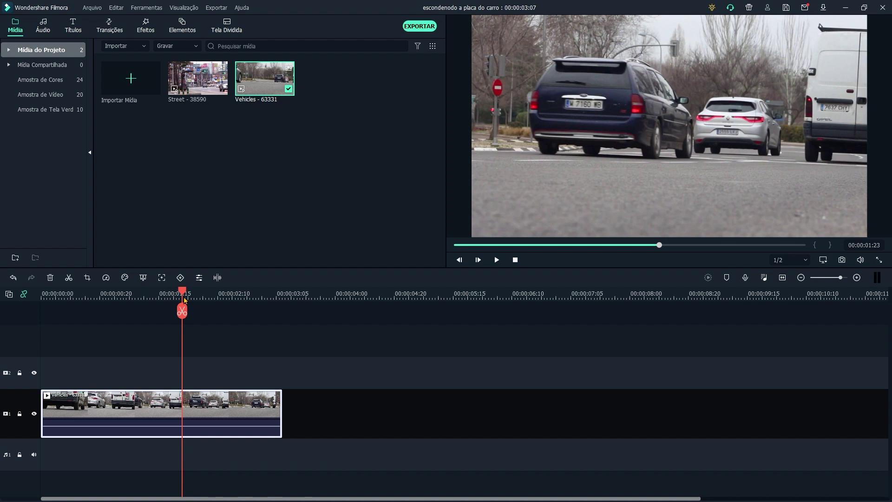
pyautogui.moveTo(166, 403)
pyautogui.mouseDown()
pyautogui.moveTo(272, 409)
pyautogui.moveTo(153, 412)
pyautogui.mouseUp()
pyautogui.moveTo(183, 294); pyautogui.dragTo(43, 295)
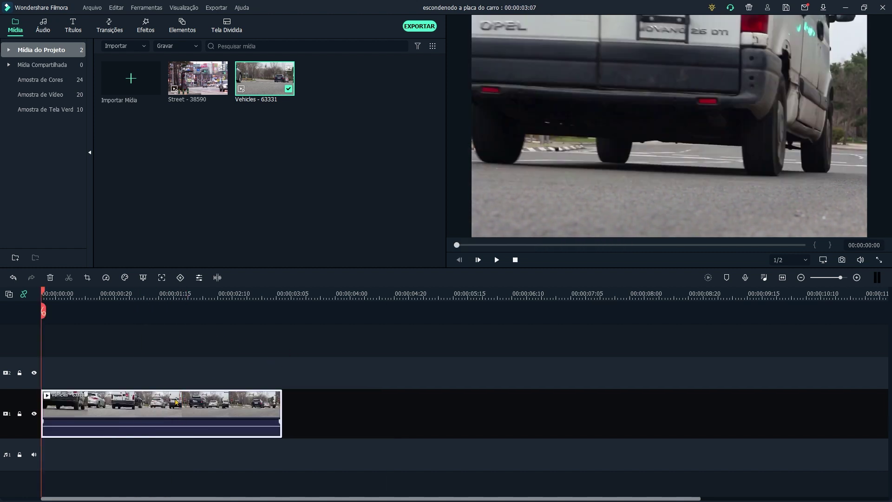
pyautogui.doubleClick(174, 408)
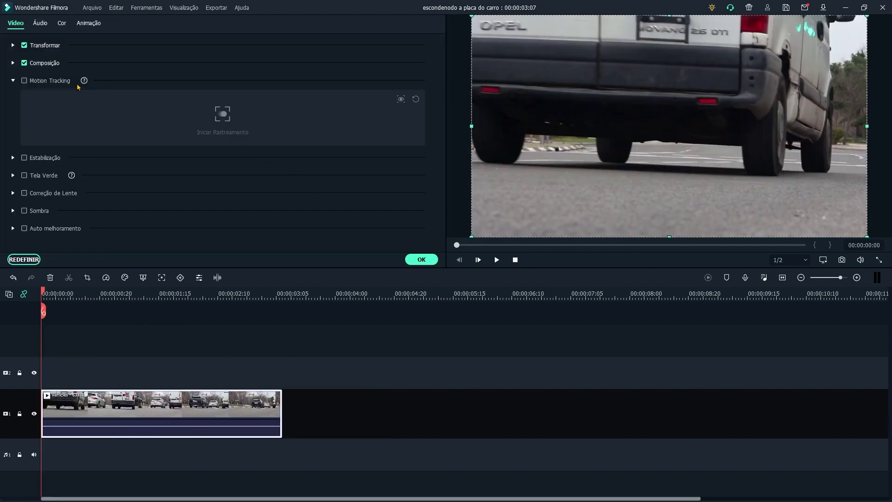
pyautogui.click(25, 81)
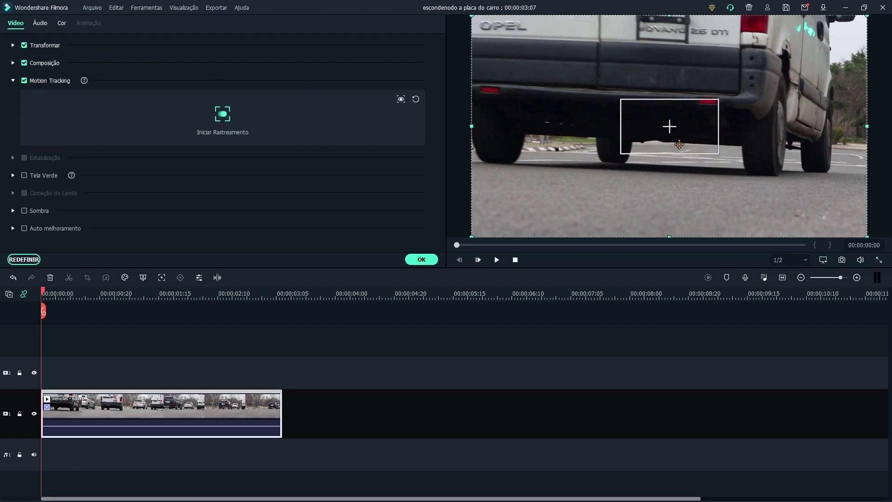
pyautogui.moveTo(678, 145); pyautogui.dragTo(512, 36)
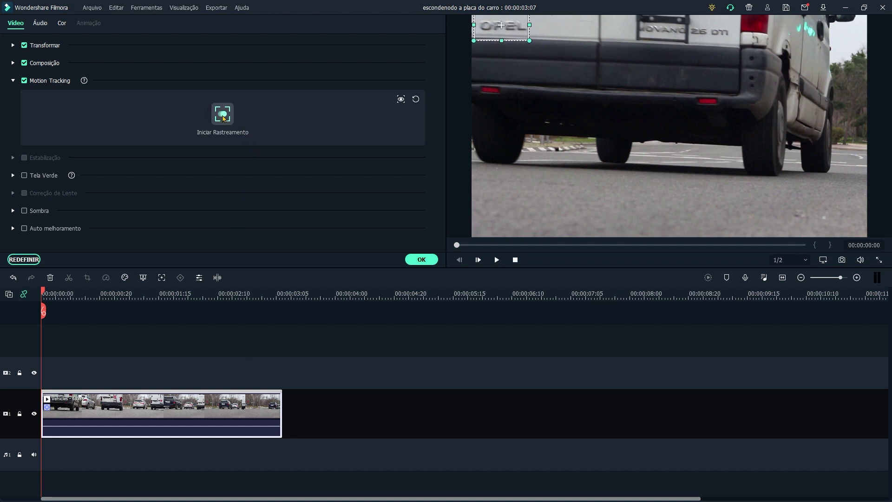
pyautogui.click(223, 118)
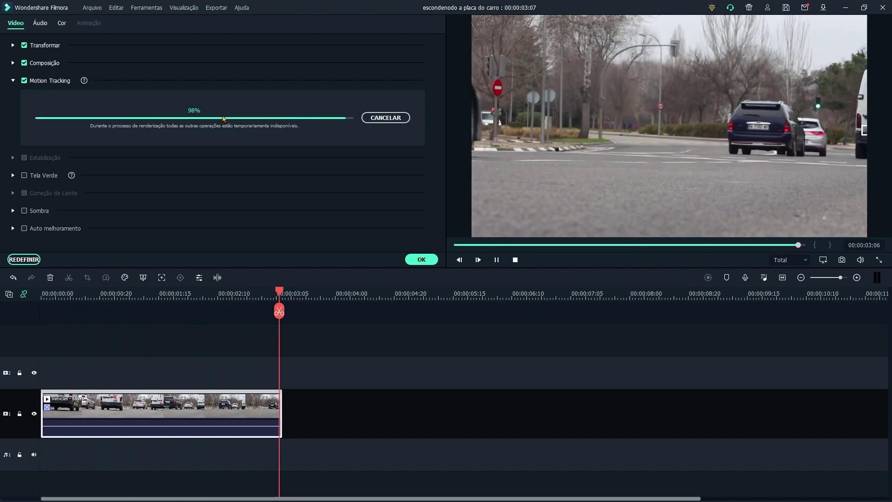
pyautogui.click(421, 259)
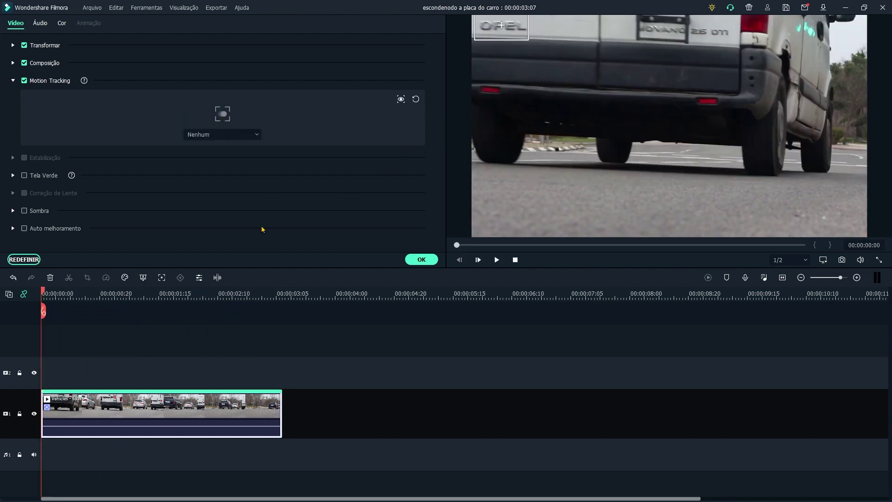
# Step: Add the Mosaico effect on video track 2 over the clip's full length and link it to the clip's motion tracking
pyautogui.click(146, 24)
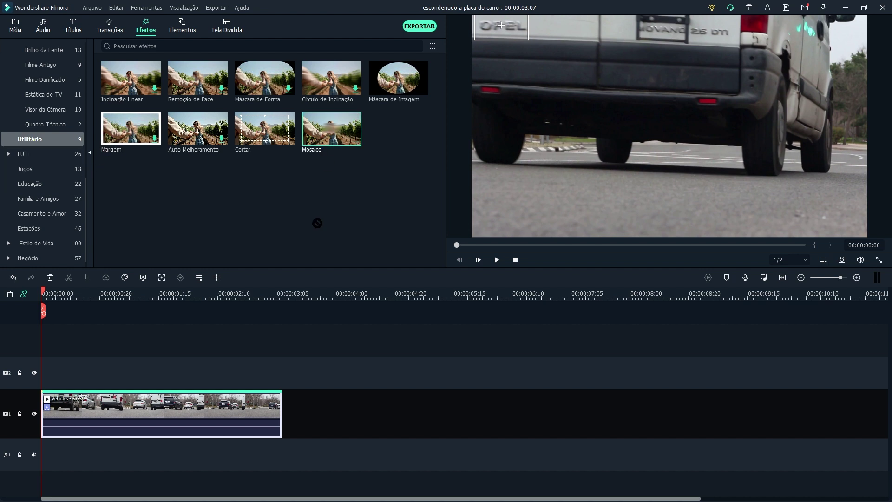
pyautogui.moveTo(317, 223); pyautogui.dragTo(282, 372)
pyautogui.click(217, 416)
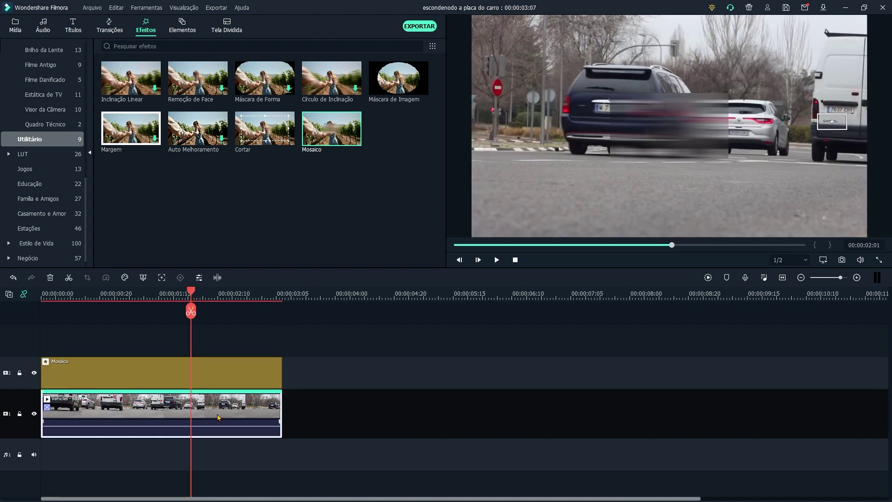
pyautogui.doubleClick(232, 412)
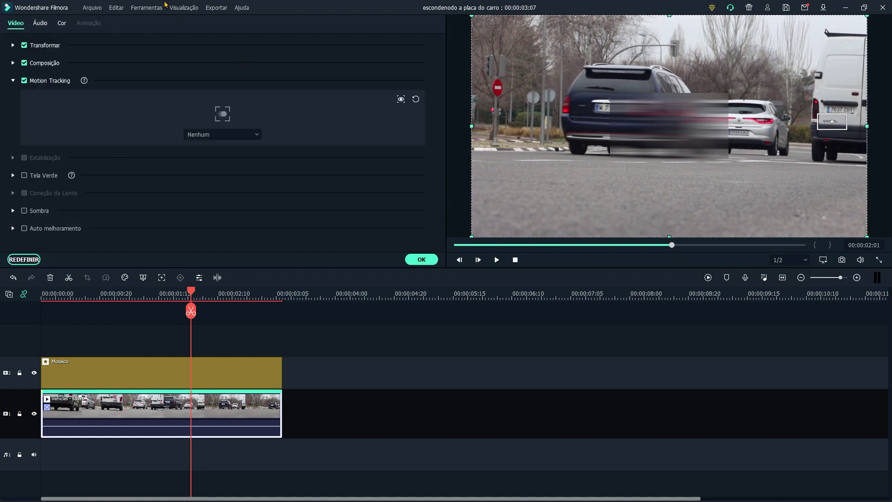
pyautogui.click(221, 134)
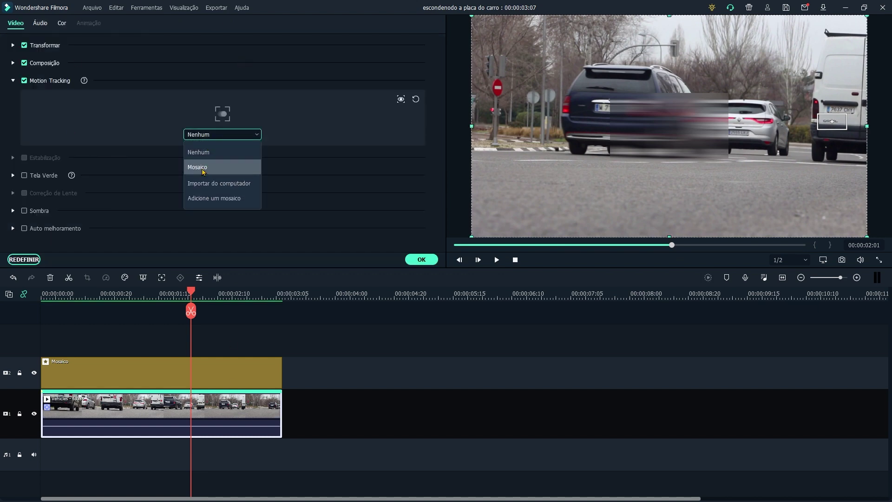
pyautogui.click(203, 172)
# Step: At 00:00:01:18, shrink the mosaic over the white van's licence plate and set its blur amount to 9
pyautogui.moveTo(192, 293); pyautogui.dragTo(219, 314)
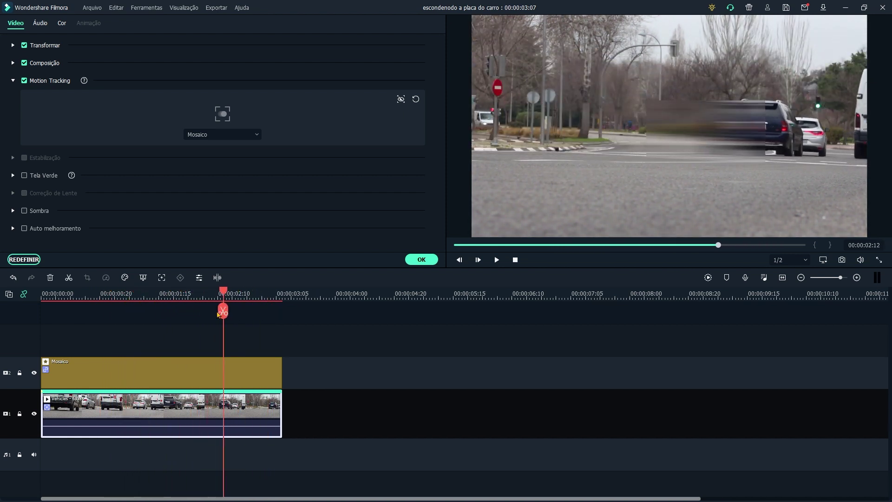
pyautogui.click(167, 371)
pyautogui.moveTo(644, 120); pyautogui.dragTo(819, 106)
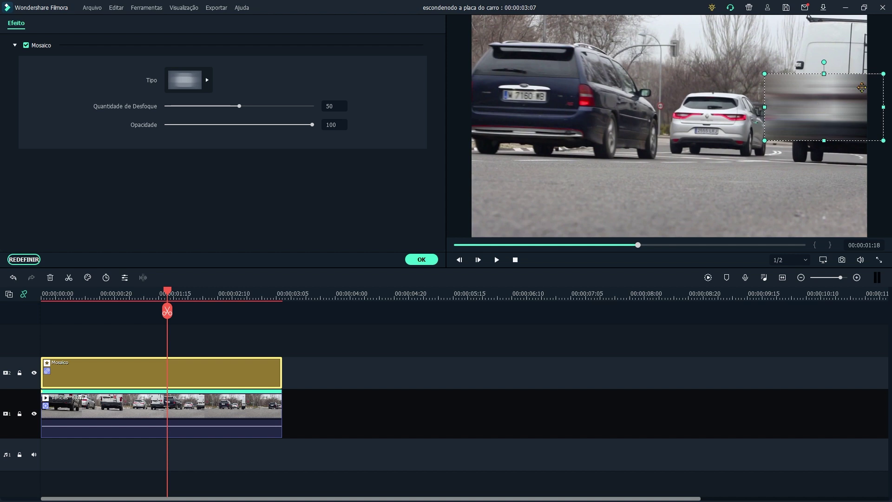
pyautogui.moveTo(883, 74); pyautogui.dragTo(853, 93)
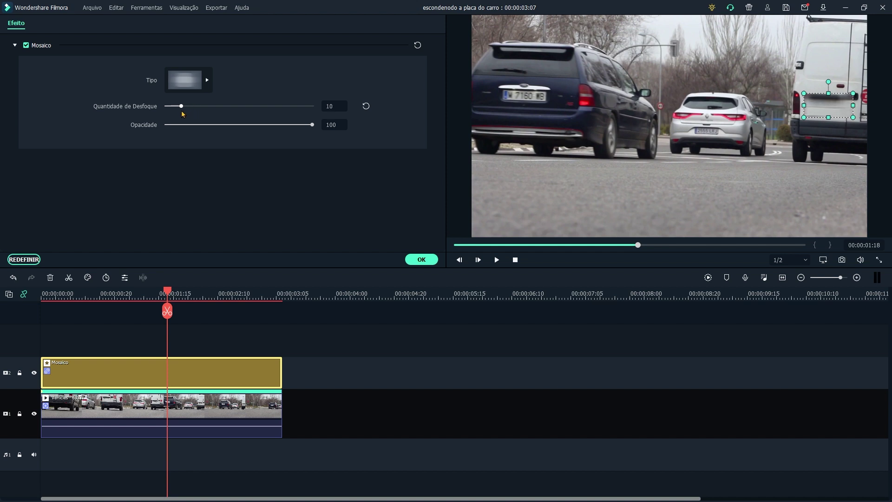
# Step: At 00:00:00:06, widen the mosaic area to cover the white van's whole licence plate
pyautogui.moveTo(169, 296); pyautogui.dragTo(85, 294)
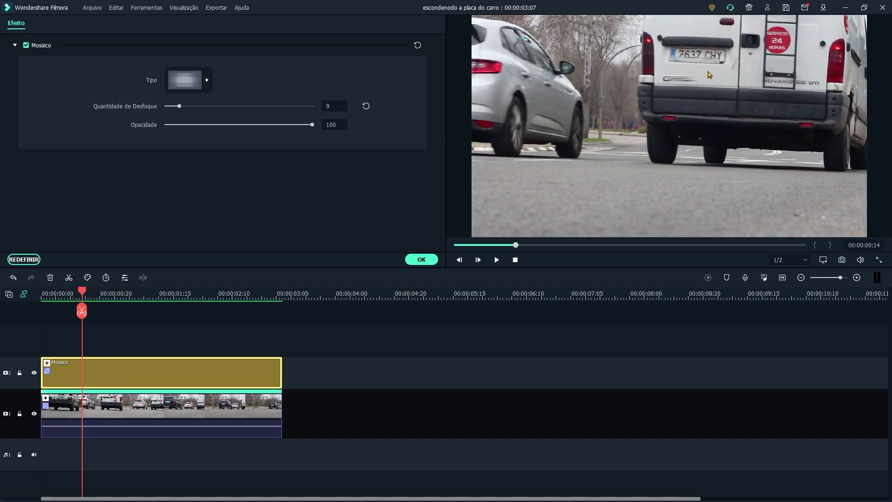
pyautogui.moveTo(84, 297); pyautogui.dragTo(62, 298)
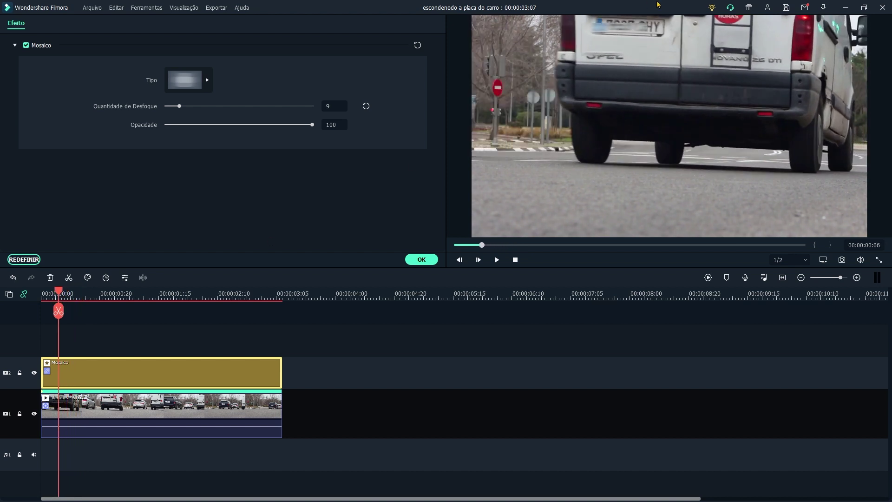
pyautogui.click(610, 32)
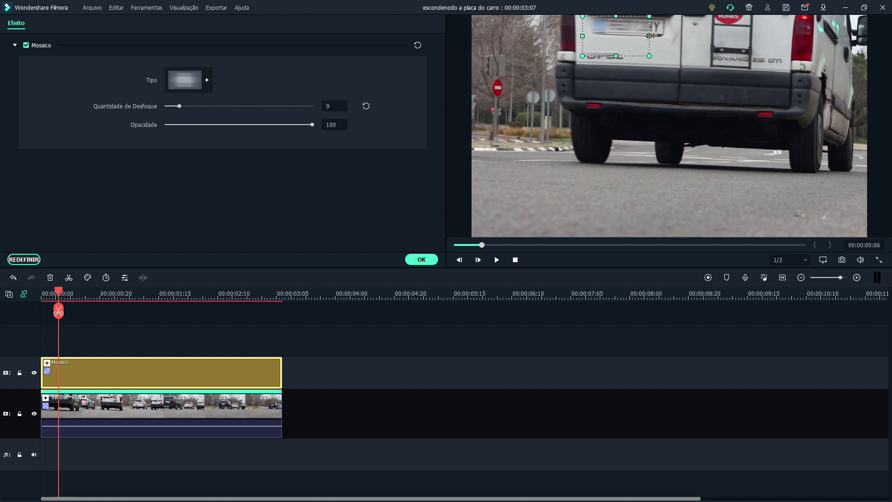
pyautogui.moveTo(661, 38); pyautogui.dragTo(670, 43)
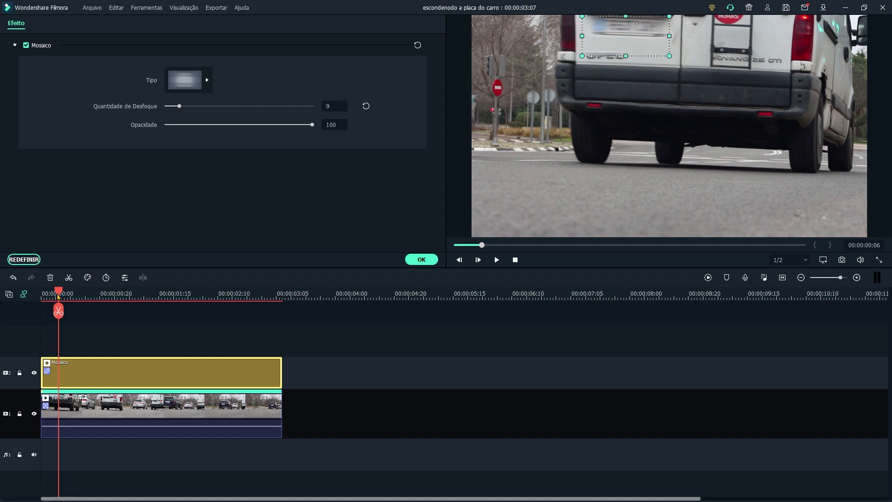
# Step: Play the trimmed clip from the start to check the mosaic over the moving van's licence plate
pyautogui.moveTo(58, 295)
pyautogui.mouseDown()
pyautogui.moveTo(44, 297)
pyautogui.moveTo(73, 300)
pyautogui.mouseUp()
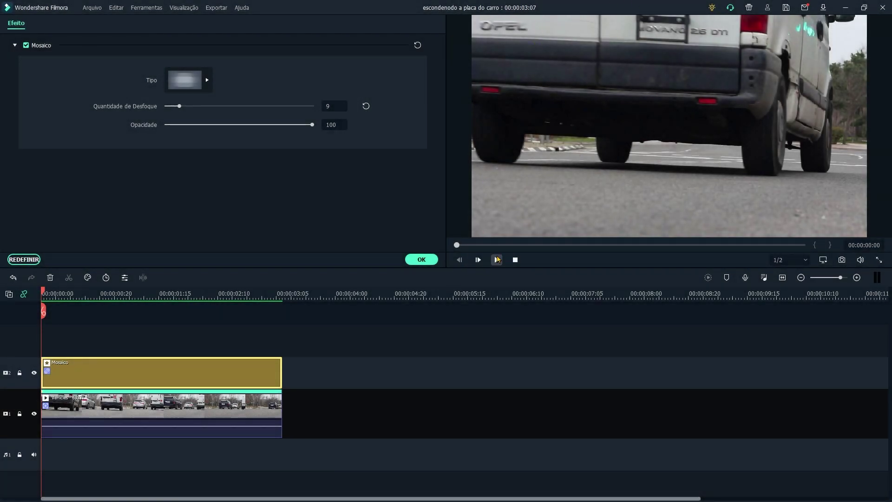
pyautogui.click(497, 260)
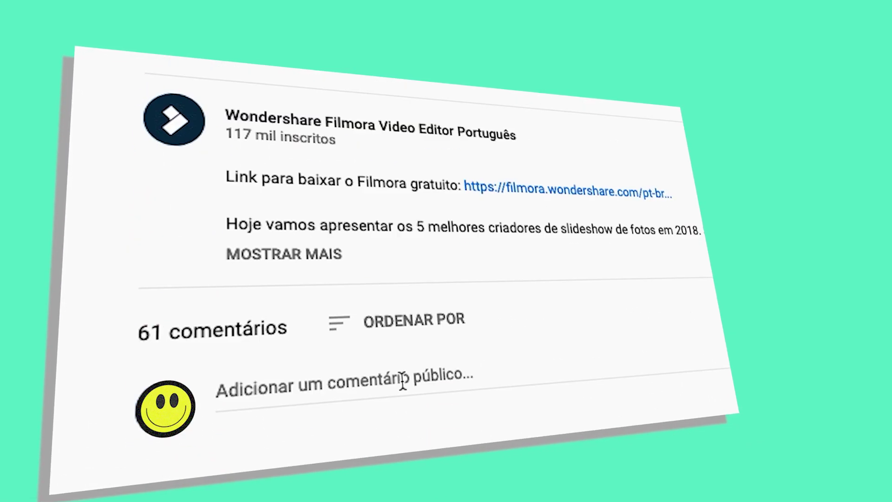
pyautogui.write('Filmora')
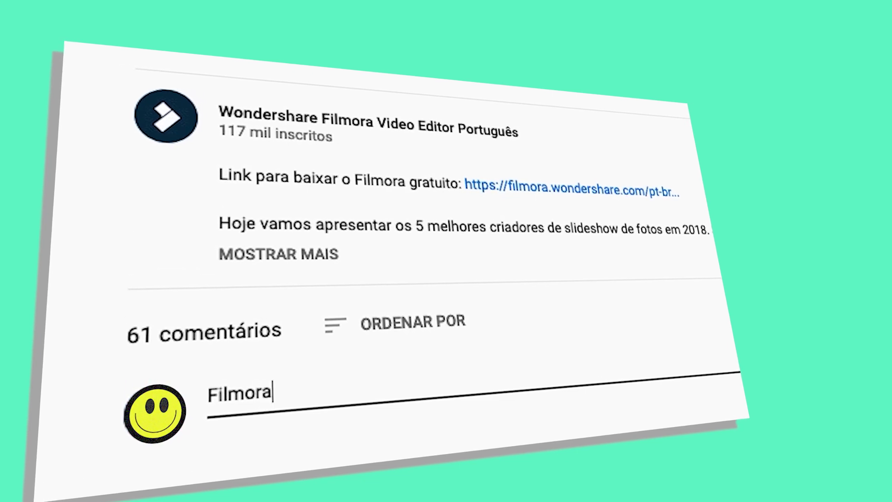